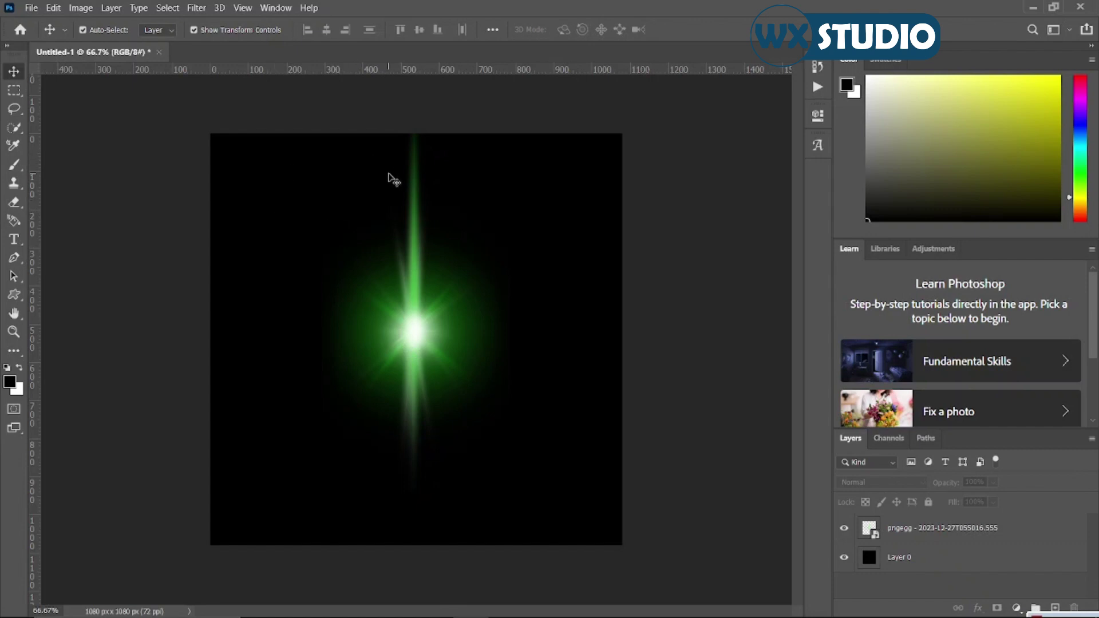
Add a Hue/Saturation adjustment layer above the green flare layer.
{"action": "left_click", "coordinate": [413, 342]}
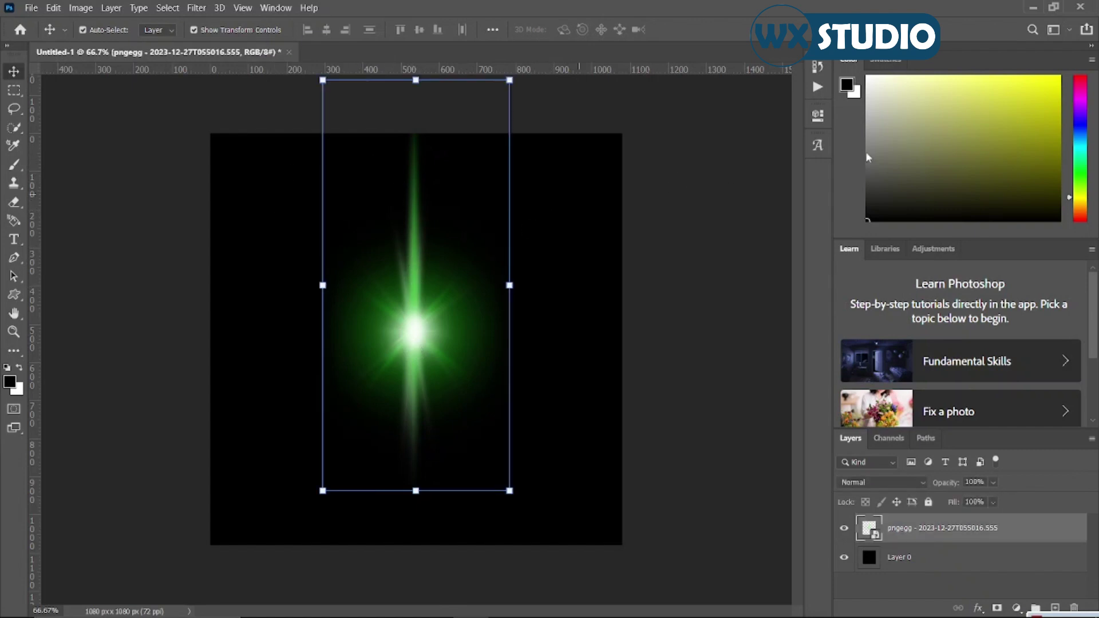
{"action": "left_click", "coordinate": [1019, 607]}
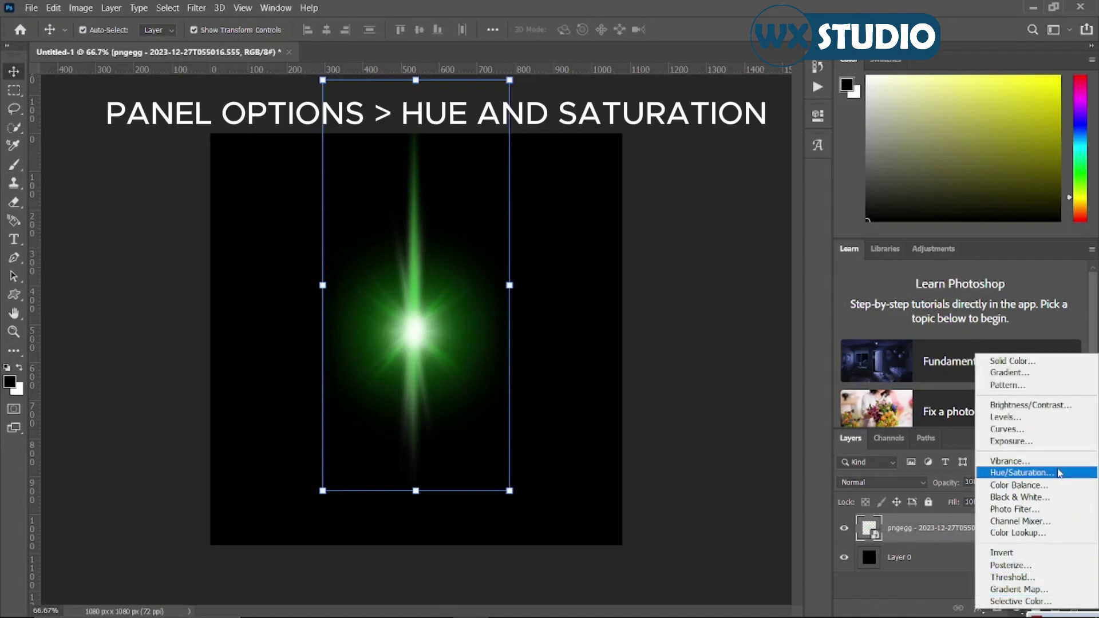
{"action": "left_click", "coordinate": [1017, 473]}
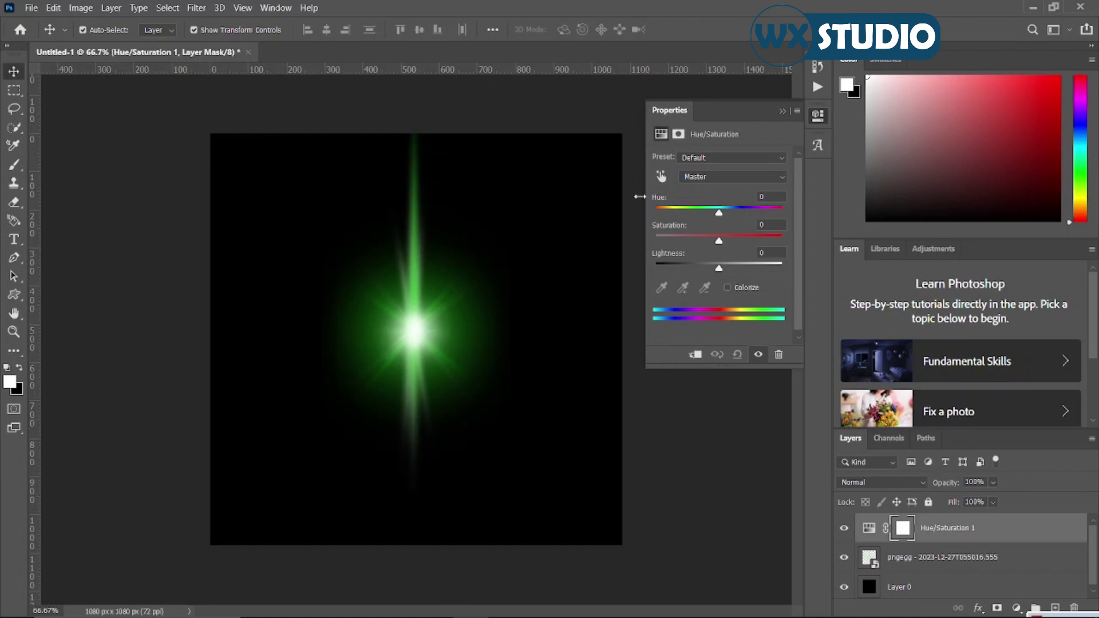
Set the Hue/Saturation hue to -25, leaving it unclipped and undoing an accidental layer duplicate.
{"action": "left_click_drag", "start_coordinate": [719, 215], "coordinate": [705, 196]}
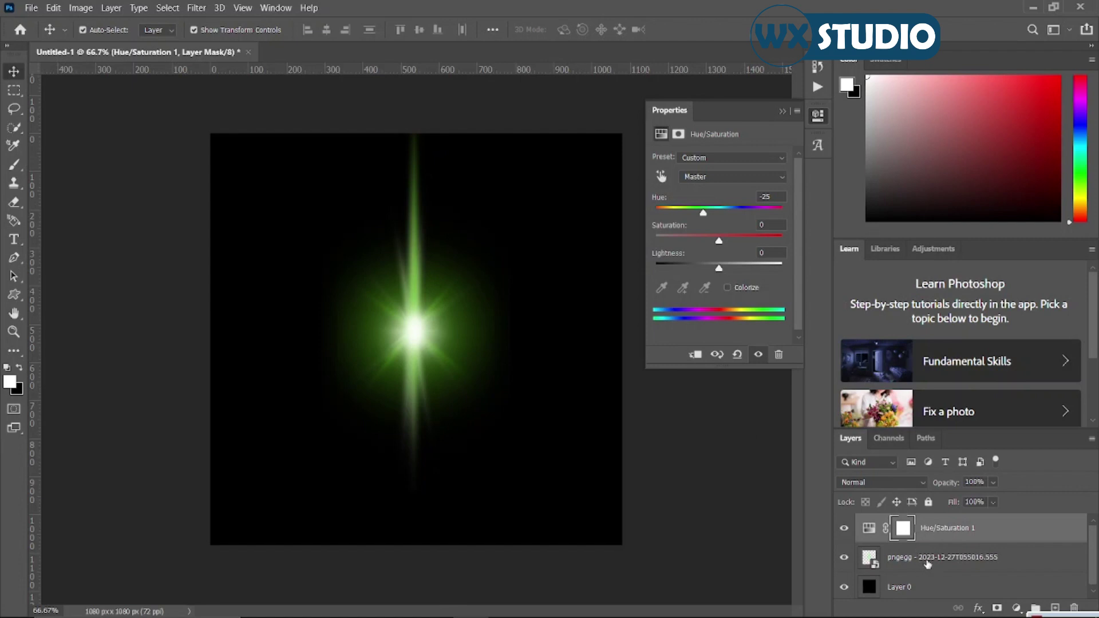
{"action": "left_click", "coordinate": [694, 355]}
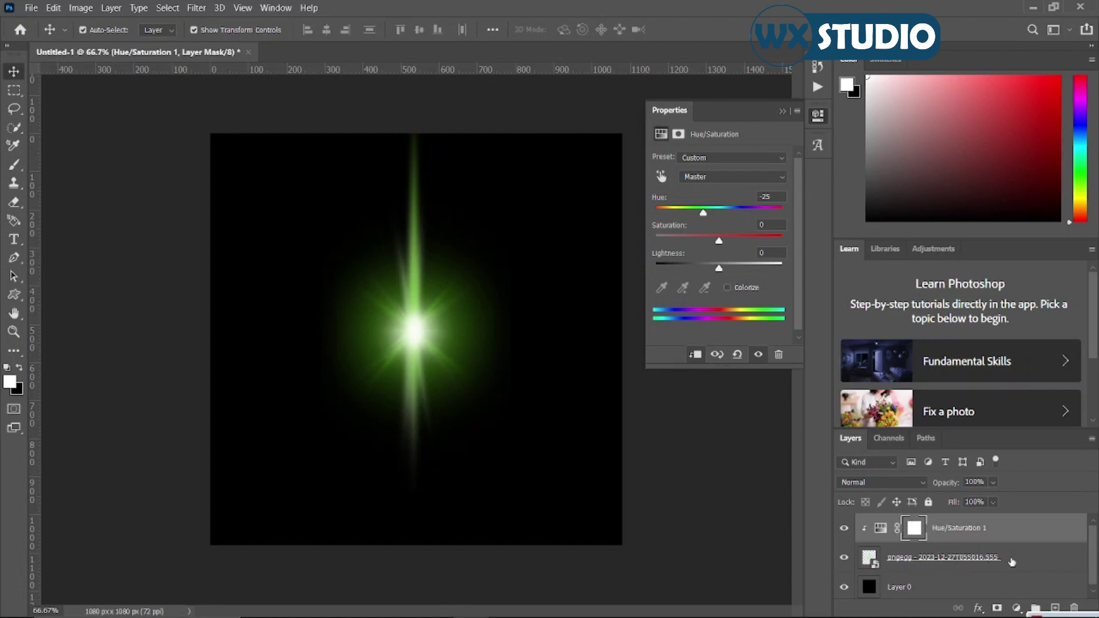
{"action": "left_click", "coordinate": [701, 355]}
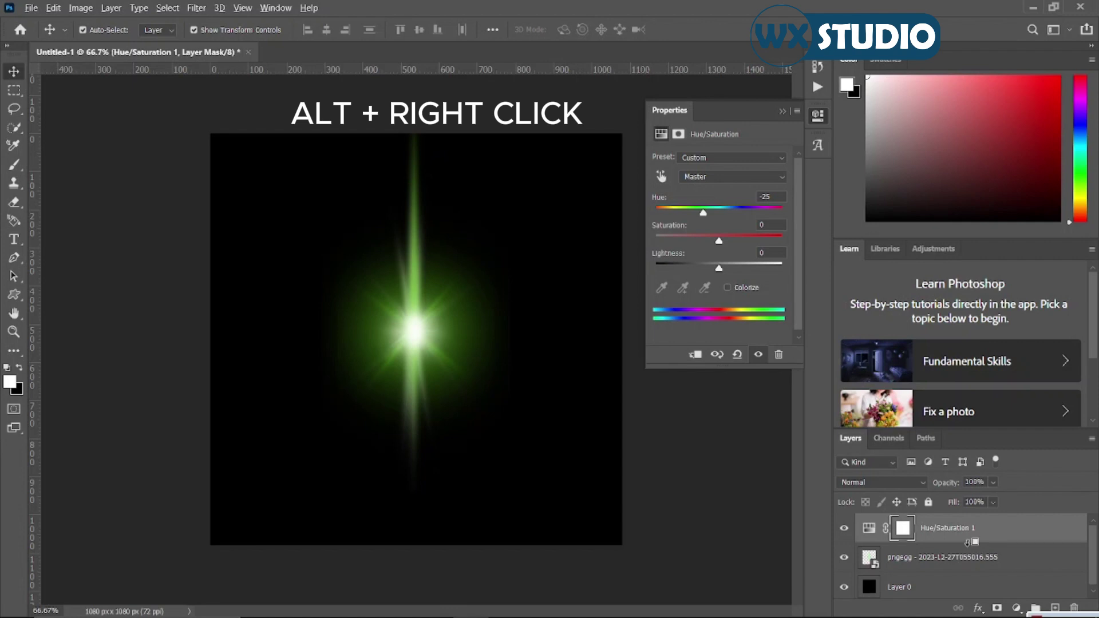
{"action": "left_click_drag", "start_coordinate": [967, 542], "coordinate": [970, 545]}
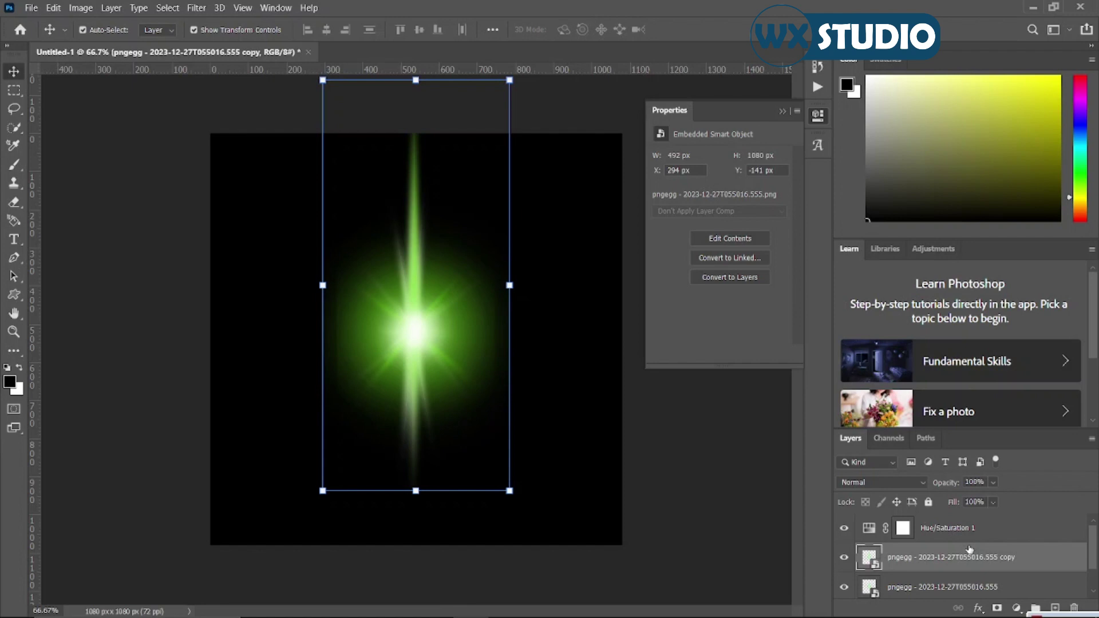
{"action": "key", "text": "ctrl+z"}
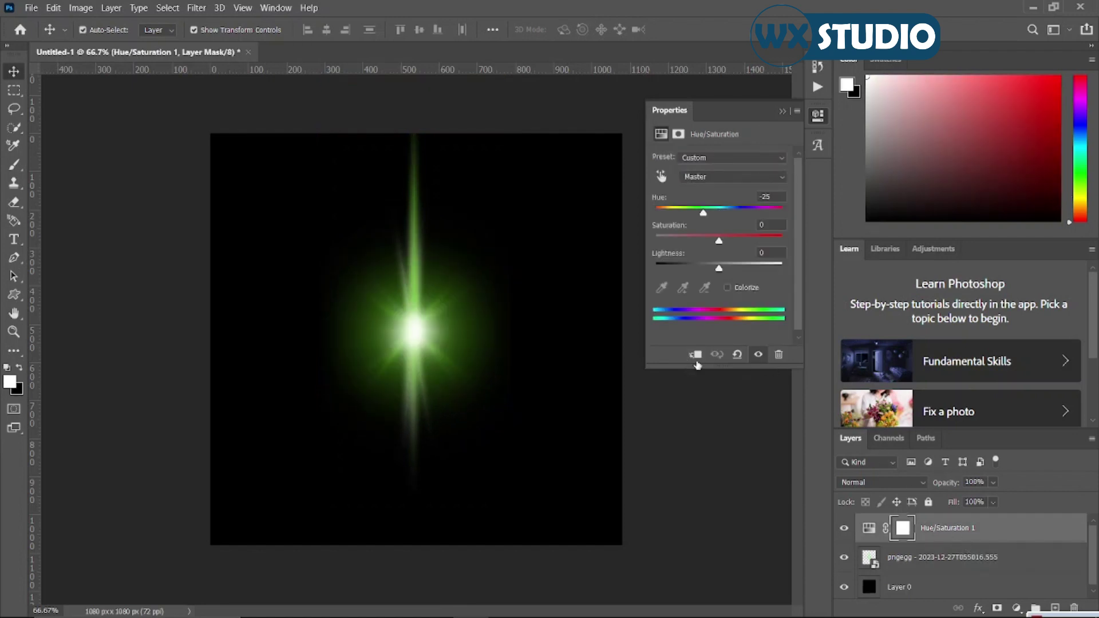
Clip the adjustment to the flare and set hue +74, saturation +100, lightness +100.
{"action": "left_click", "coordinate": [697, 356]}
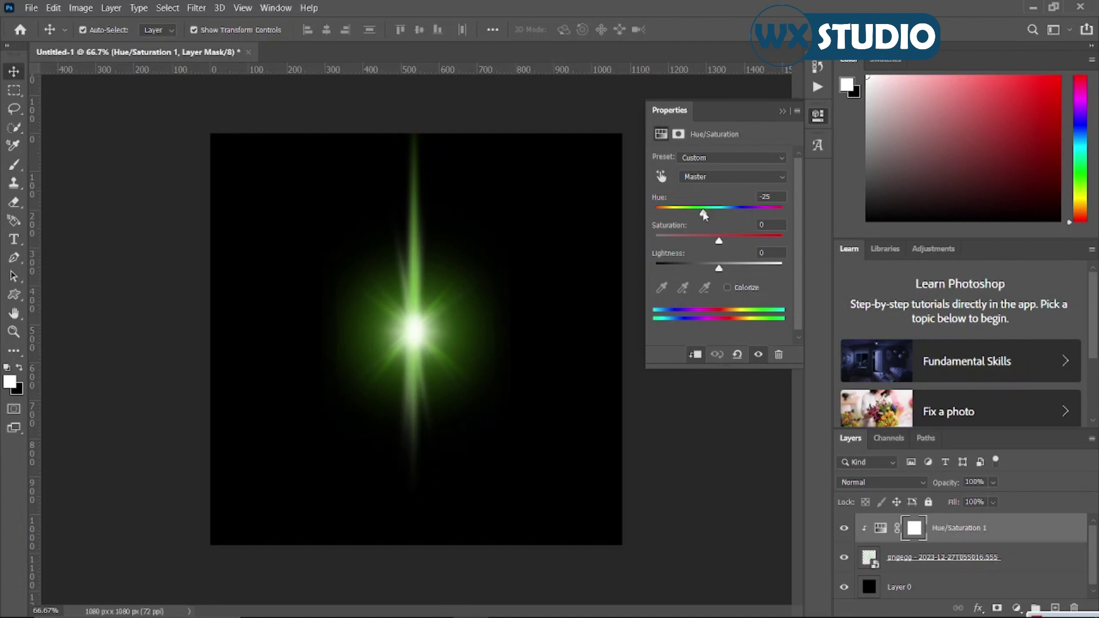
{"action": "left_click_drag", "start_coordinate": [705, 215], "coordinate": [756, 234]}
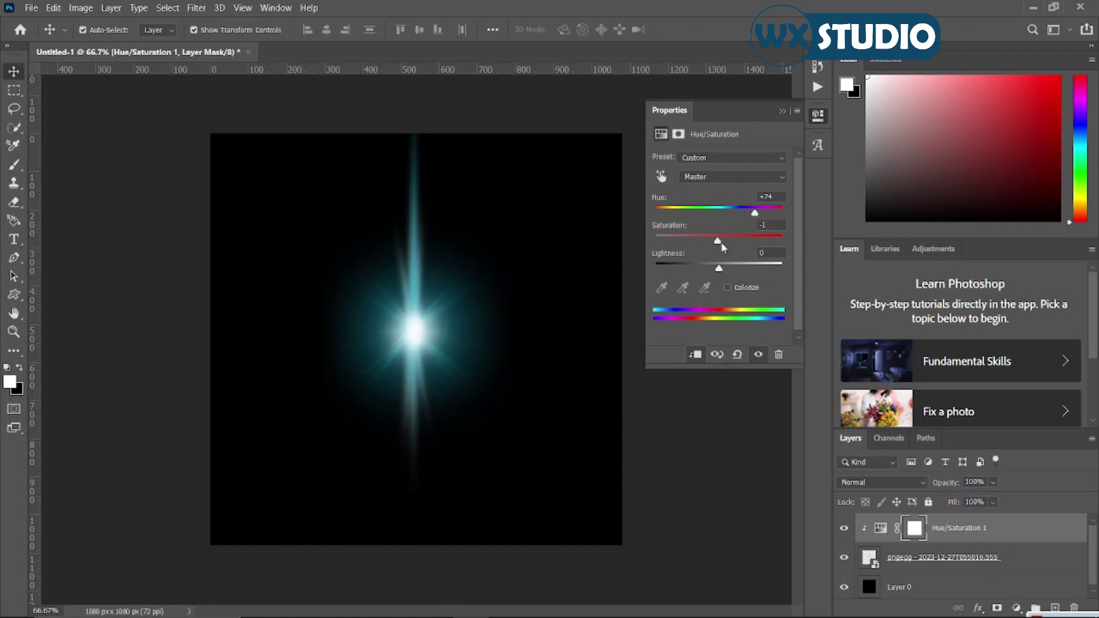
{"action": "left_click_drag", "start_coordinate": [720, 244], "coordinate": [782, 243]}
{"action": "mouse_move", "coordinate": [722, 268]}
{"action": "left_mouse_down"}
{"action": "mouse_move", "coordinate": [764, 267]}
{"action": "mouse_move", "coordinate": [724, 269]}
{"action": "left_mouse_up"}
{"action": "left_click_drag", "start_coordinate": [725, 270], "coordinate": [791, 271]}
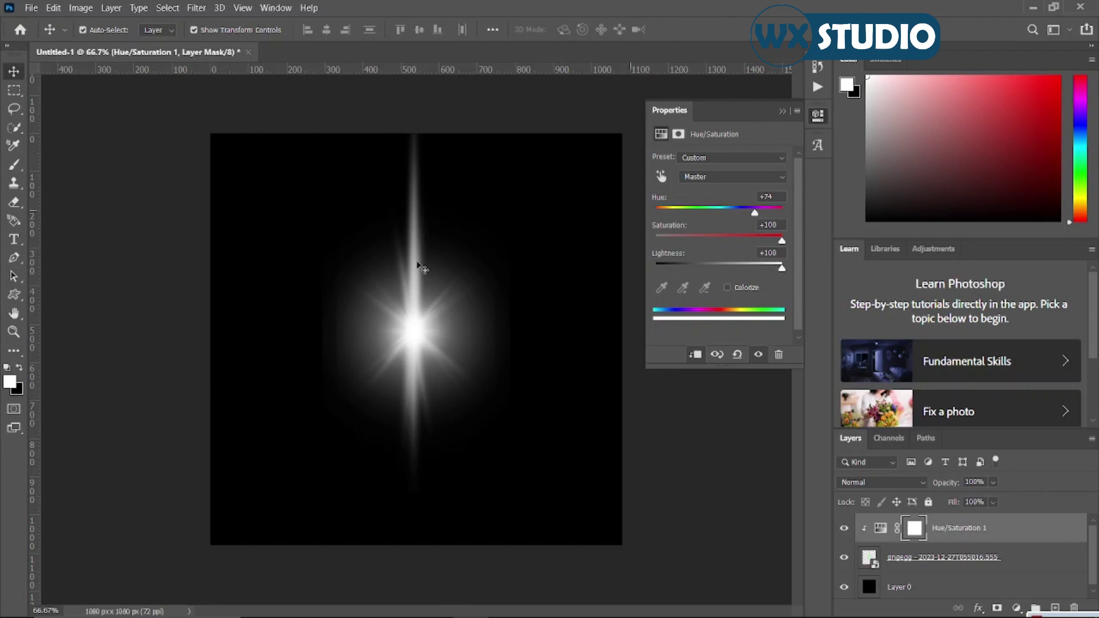
Add a Hue/Saturation layer clipped to the wax seal with hue -135, saturation +38, lightness -16.
{"action": "left_click", "coordinate": [784, 110]}
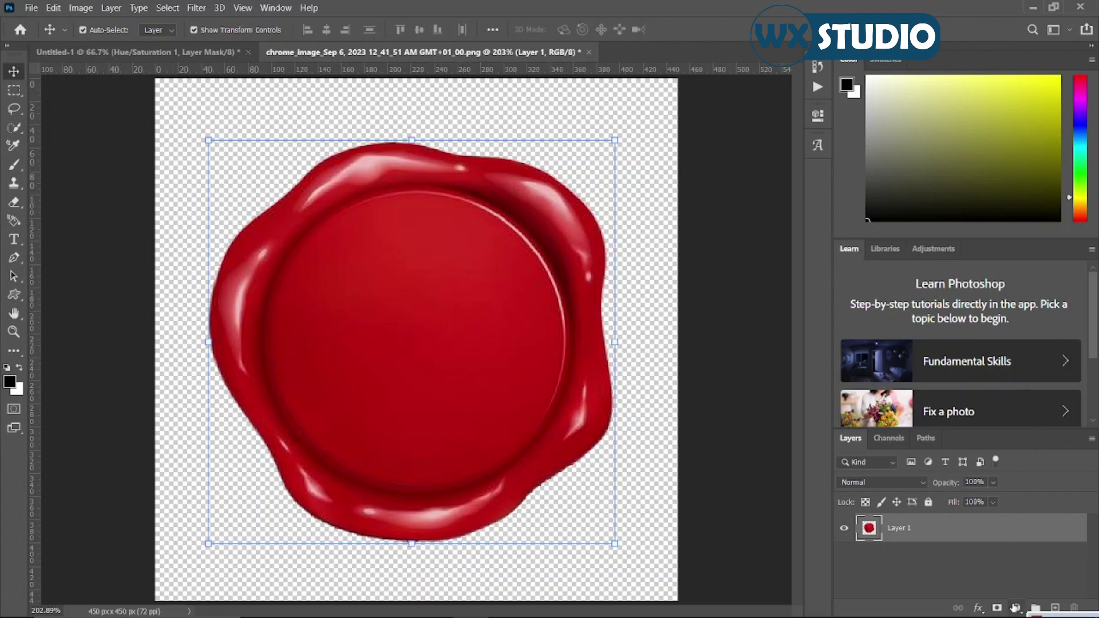
{"action": "left_click", "coordinate": [1017, 607]}
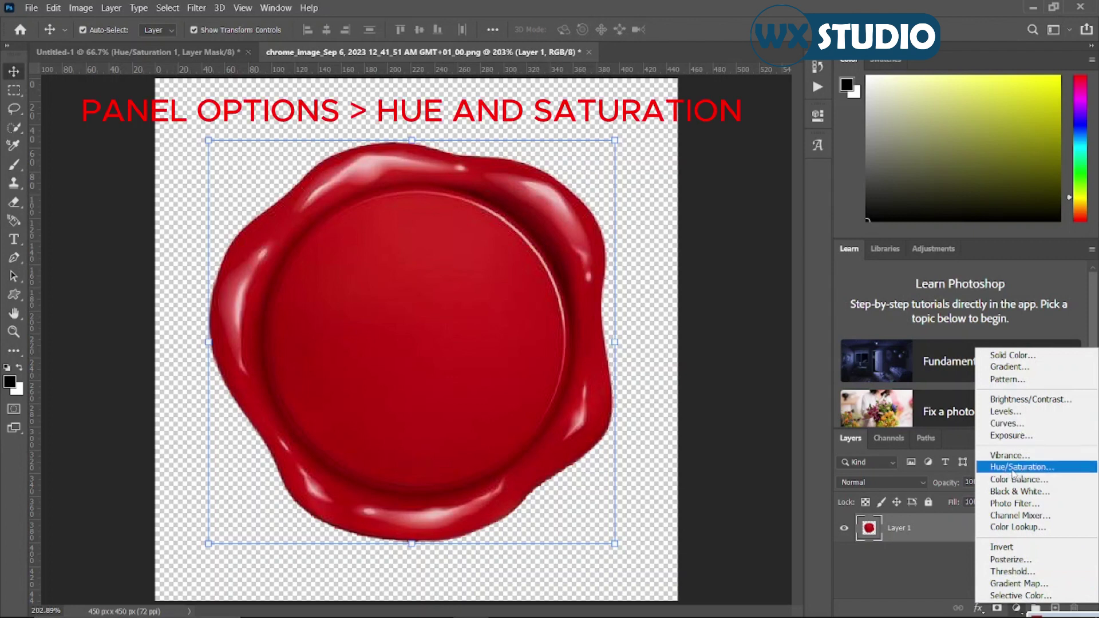
{"action": "left_click", "coordinate": [1022, 467]}
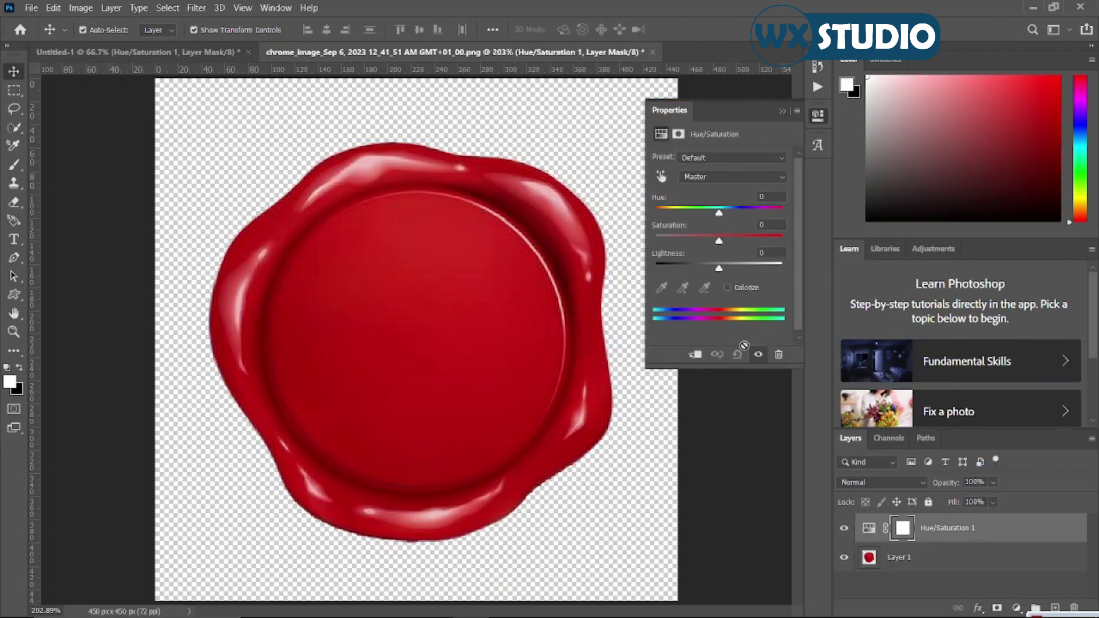
{"action": "left_click", "coordinate": [696, 355]}
{"action": "left_click_drag", "start_coordinate": [719, 212], "coordinate": [667, 185]}
{"action": "left_click_drag", "start_coordinate": [710, 247], "coordinate": [711, 270]}
Add Hue/Saturation 2 clipped to the portrait photo and set its hue to +180.
{"action": "left_click", "coordinate": [542, 252]}
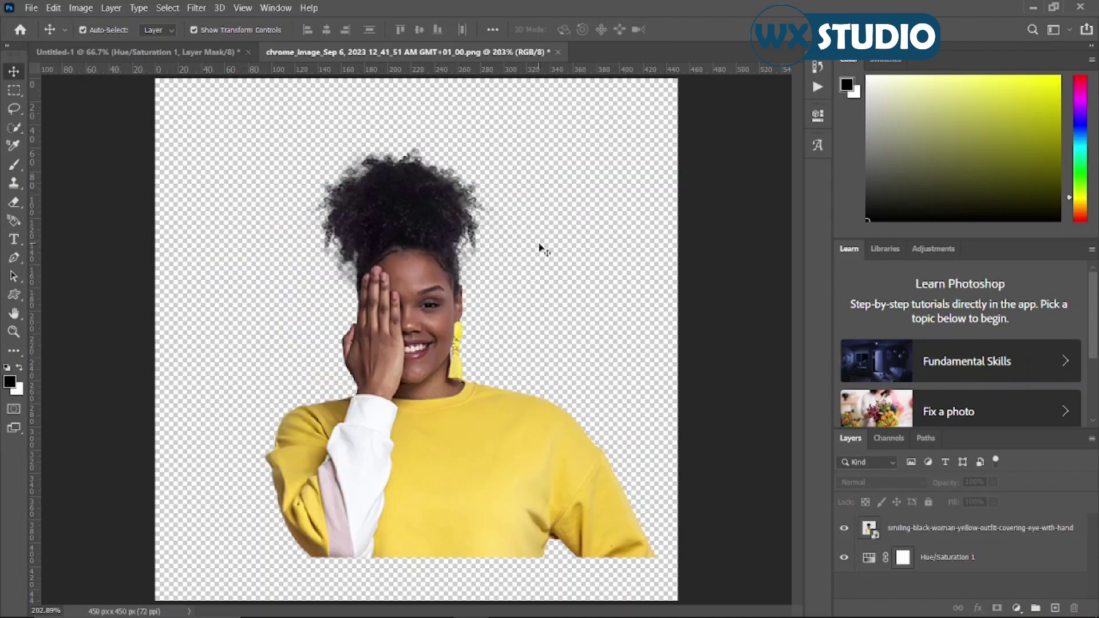
{"action": "left_click", "coordinate": [1017, 609]}
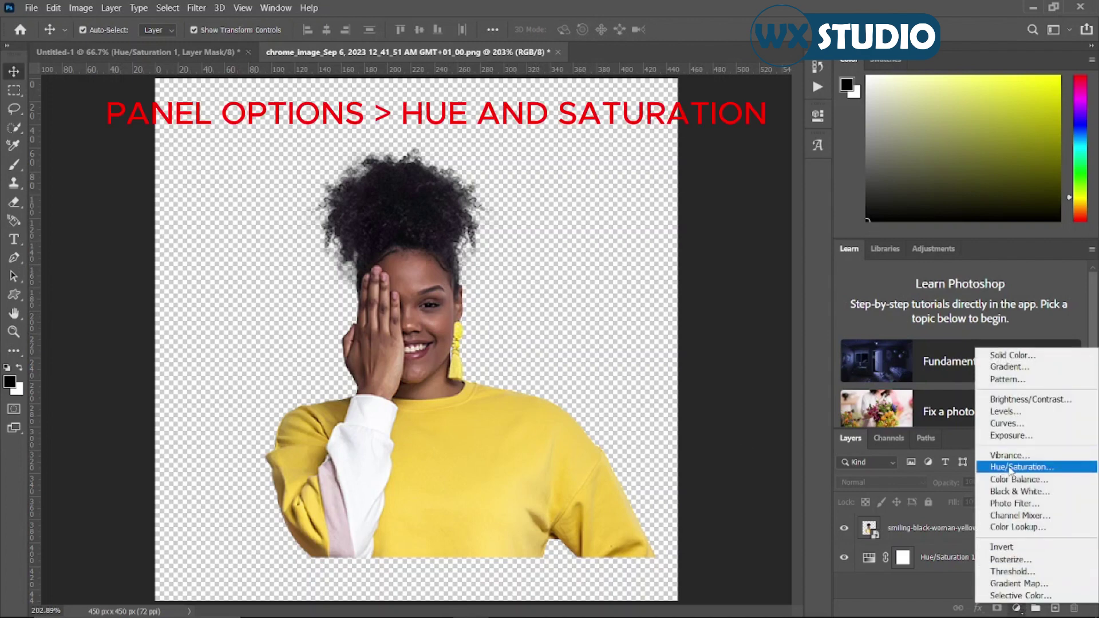
{"action": "left_click", "coordinate": [1012, 467]}
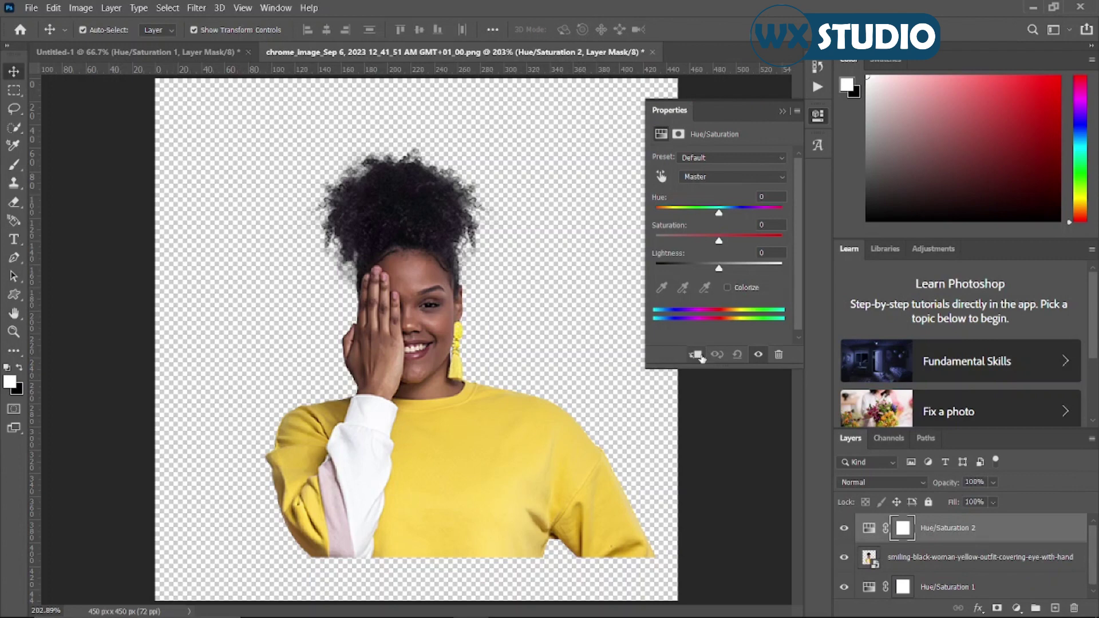
{"action": "left_click", "coordinate": [699, 355]}
{"action": "left_click_drag", "start_coordinate": [725, 211], "coordinate": [786, 242]}
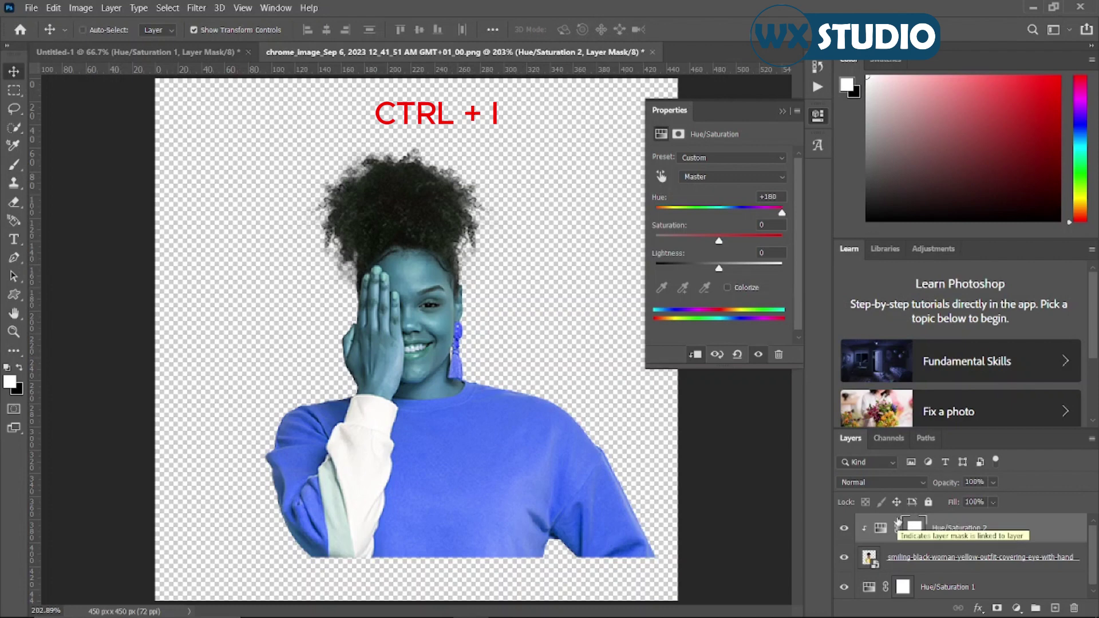
Invert the Hue/Saturation 2 mask and paint white over the sweater's right side with an enlarged brush.
{"action": "key", "text": "ctrl+i"}
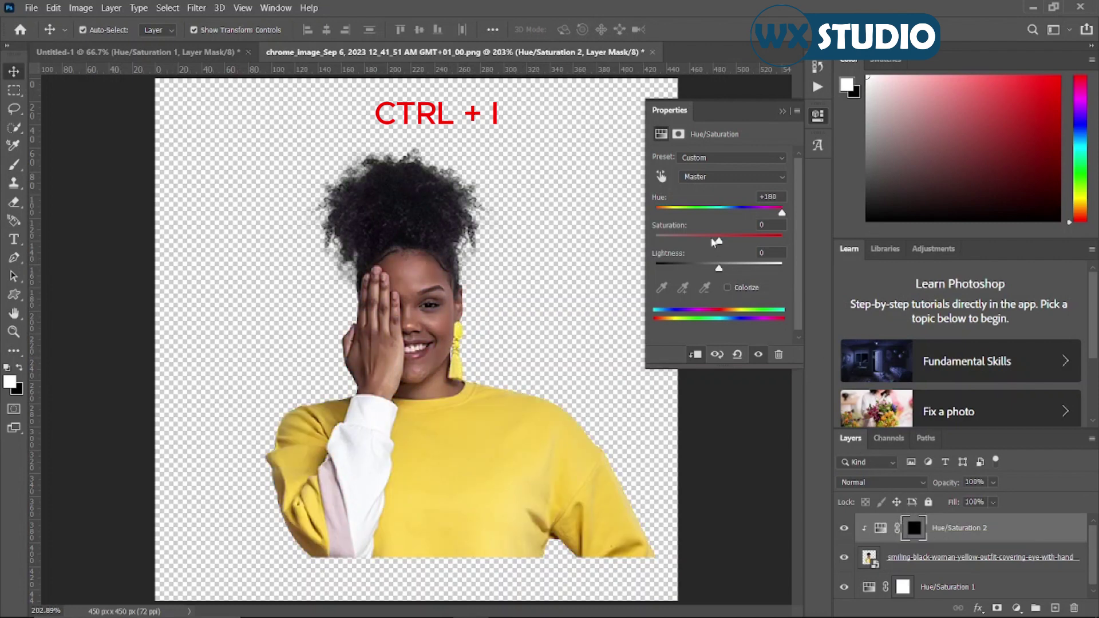
{"action": "key", "text": "b"}
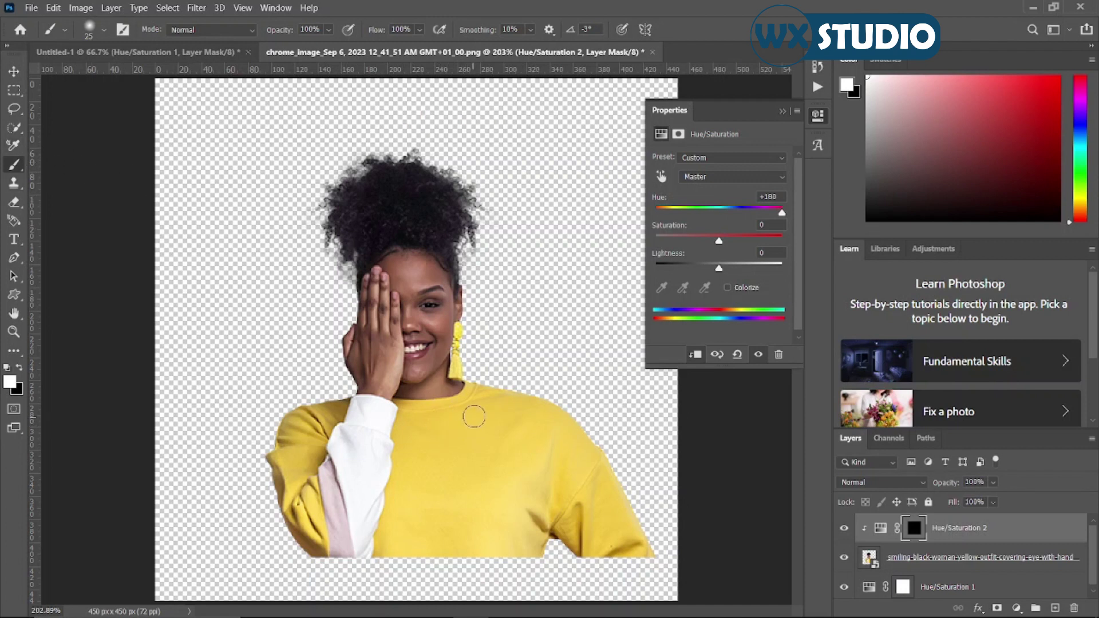
{"action": "left_click_drag", "start_coordinate": [486, 395], "coordinate": [436, 474]}
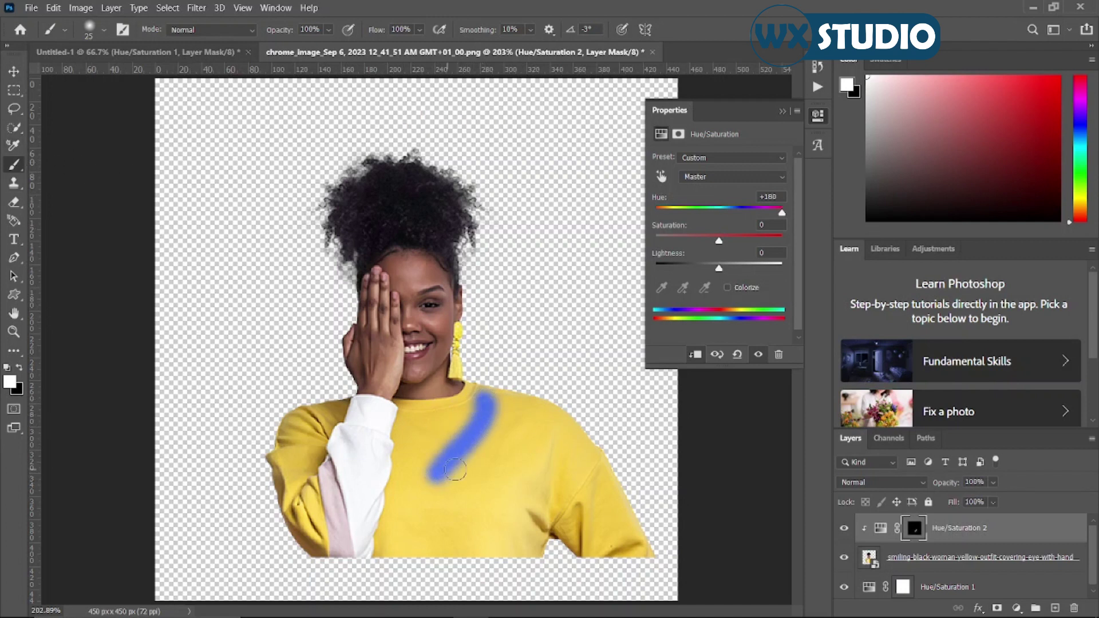
{"action": "key", "text": "bracketright"}
{"action": "key", "text": "bracketright"}
{"action": "key", "text": "bracketright"}
{"action": "key", "text": "bracketright"}
{"action": "mouse_move", "coordinate": [484, 409]}
{"action": "left_mouse_down"}
{"action": "mouse_move", "coordinate": [441, 469]}
{"action": "mouse_move", "coordinate": [544, 441]}
{"action": "mouse_move", "coordinate": [418, 447]}
{"action": "mouse_move", "coordinate": [492, 435]}
{"action": "mouse_move", "coordinate": [617, 510]}
{"action": "mouse_move", "coordinate": [629, 542]}
{"action": "mouse_move", "coordinate": [578, 515]}
{"action": "mouse_move", "coordinate": [630, 567]}
{"action": "mouse_move", "coordinate": [634, 554]}
{"action": "mouse_move", "coordinate": [490, 449]}
{"action": "left_mouse_up"}
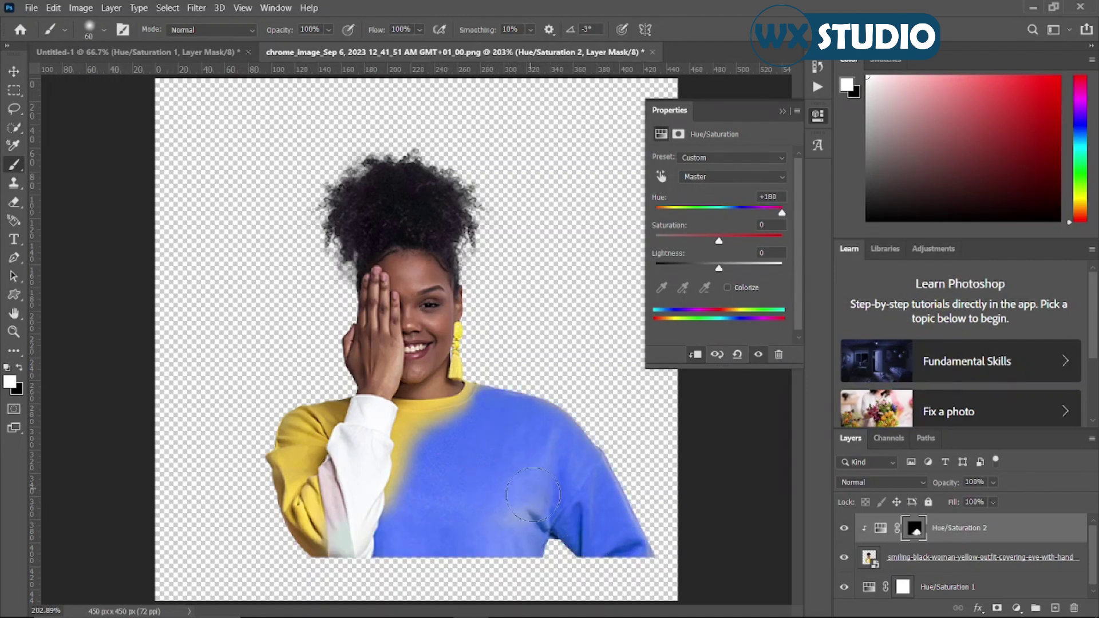